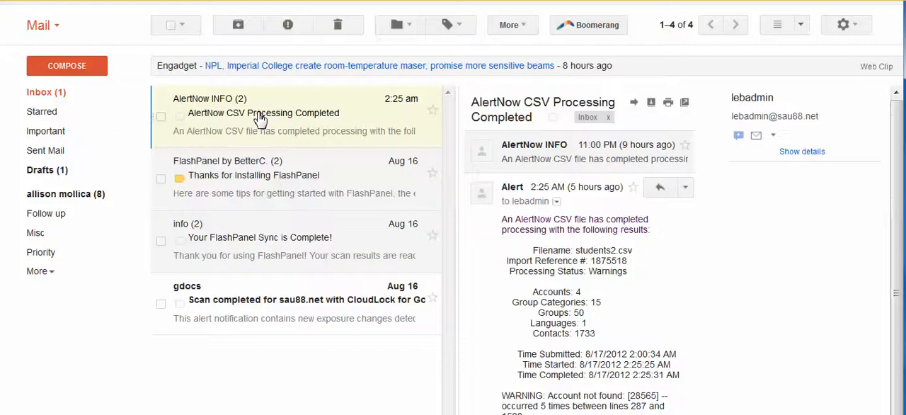
Step: Apply a new label named AlertNow, without a parent label, to the "AlertNow CSV Processing Completed" conversation
{"action": "key", "text": "l"}
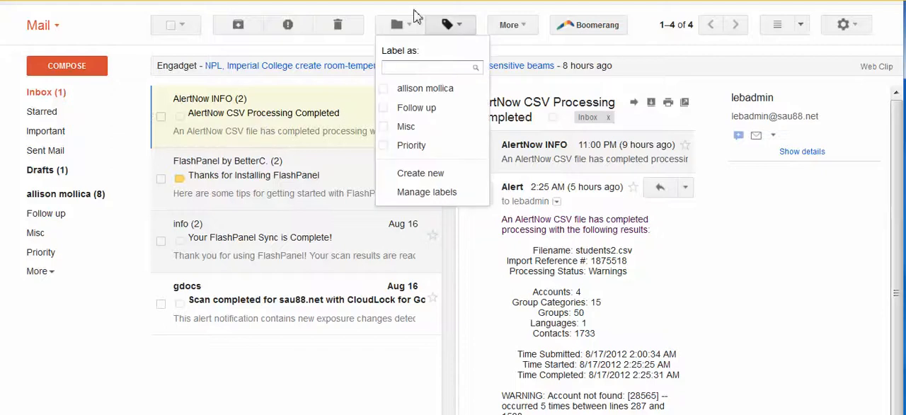
{"action": "left_click", "coordinate": [322, 117]}
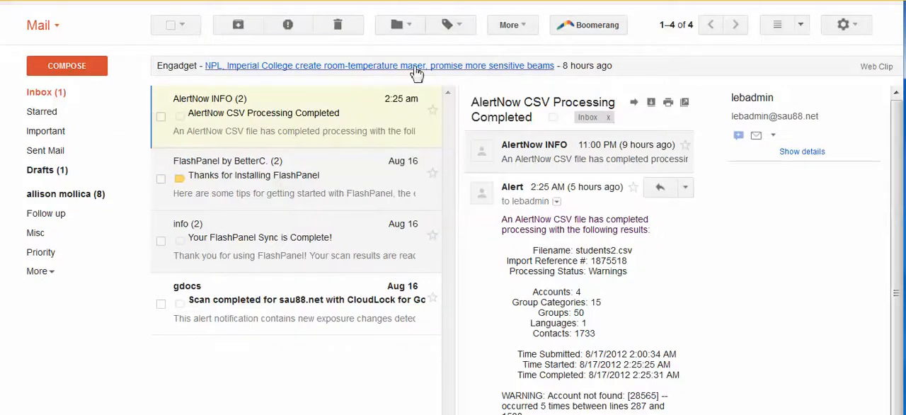
{"action": "left_click", "coordinate": [460, 26]}
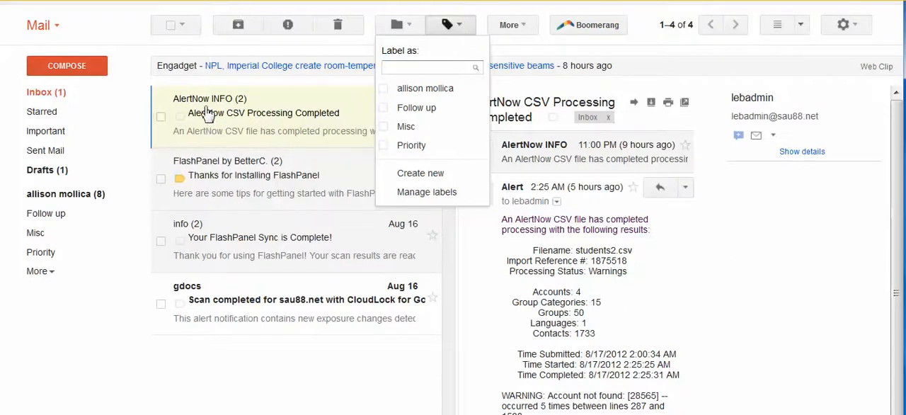
{"action": "type", "text": "Alert"}
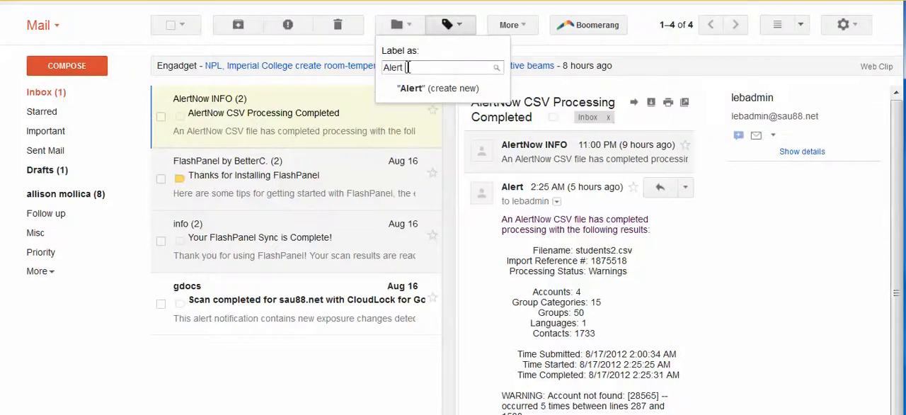
{"action": "type", "text": "Now"}
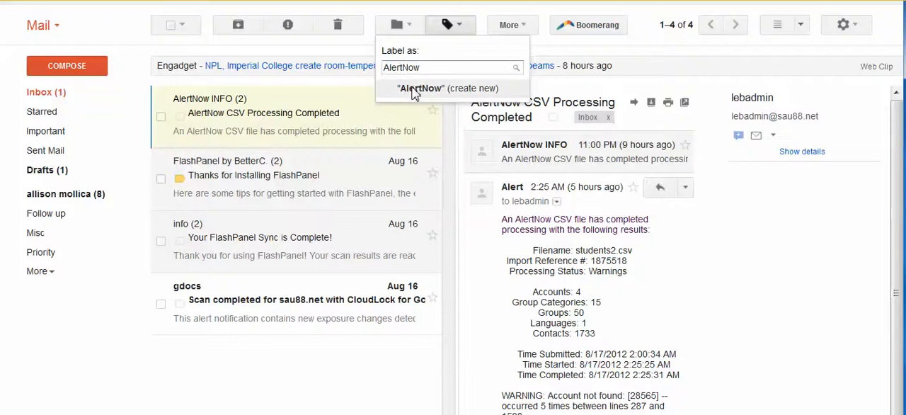
{"action": "left_click", "coordinate": [412, 90]}
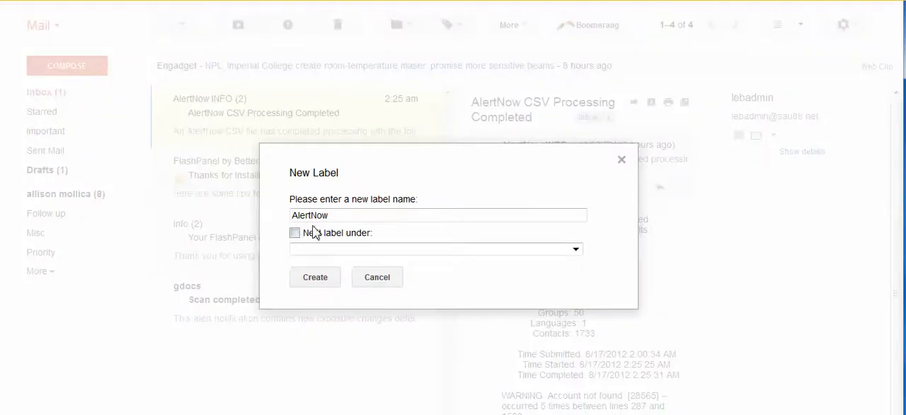
{"action": "left_click", "coordinate": [294, 233]}
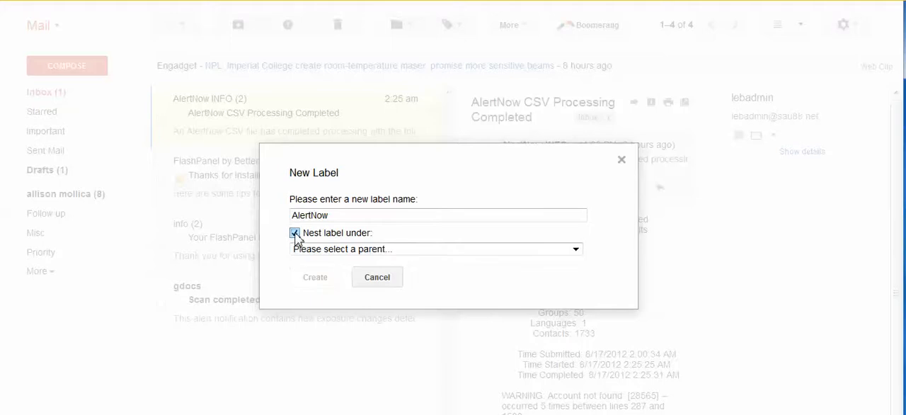
{"action": "left_click", "coordinate": [317, 254]}
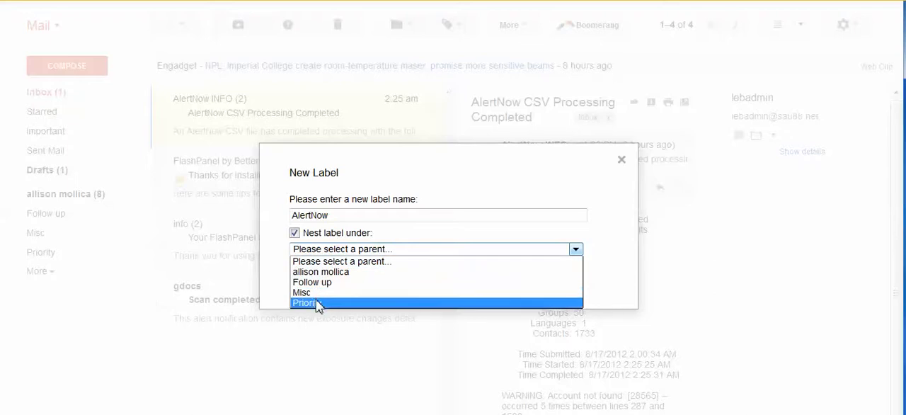
{"action": "left_click", "coordinate": [296, 239]}
{"action": "left_click", "coordinate": [295, 233]}
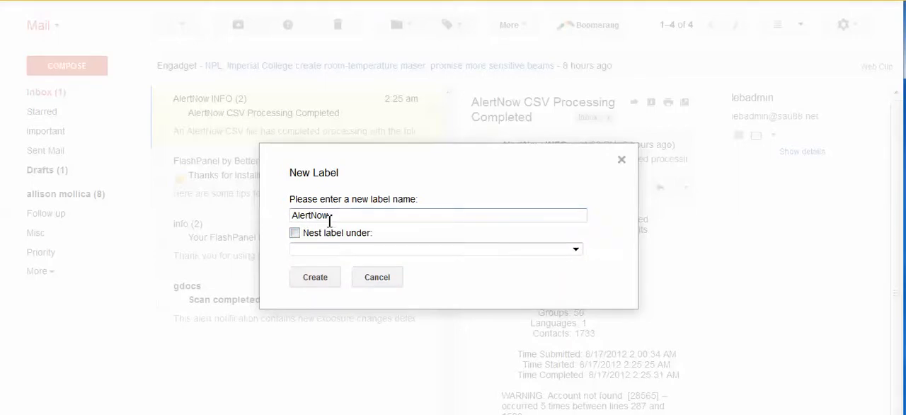
{"action": "left_click", "coordinate": [316, 279]}
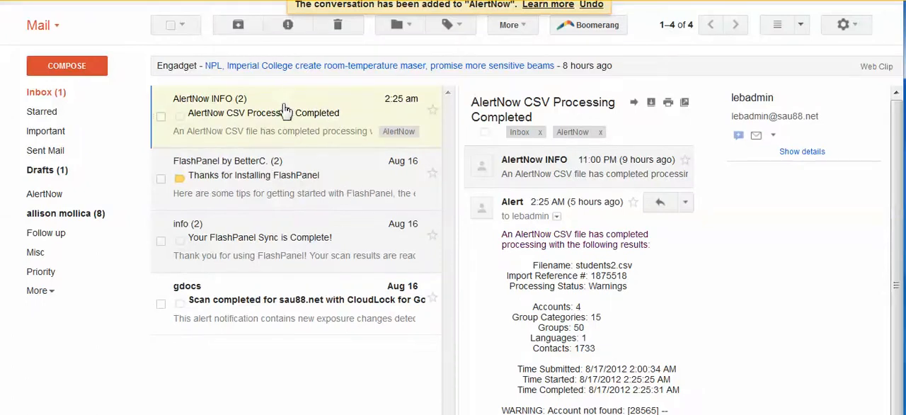
Step: Apply a new label named FlashPanel to the "Thanks for Installing FlashPanel" conversation
{"action": "left_click", "coordinate": [290, 193]}
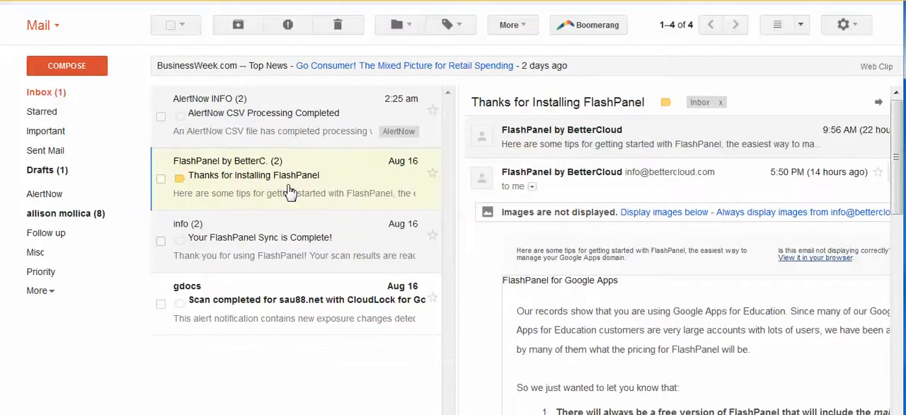
{"action": "left_click", "coordinate": [453, 27]}
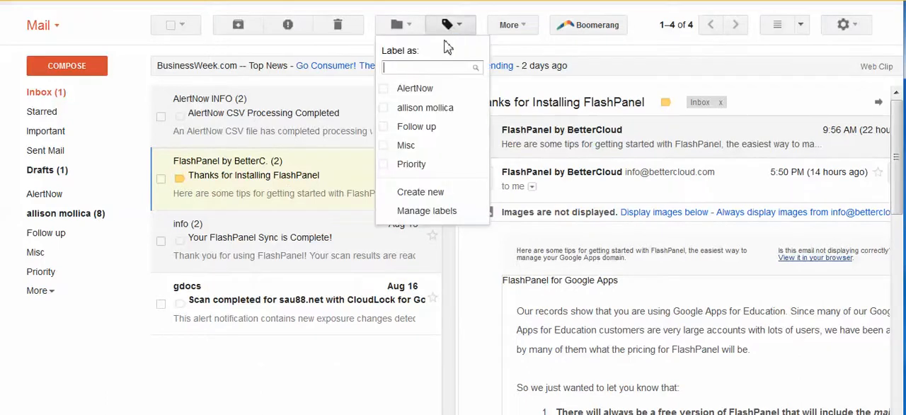
{"action": "type", "text": "FlashPanel"}
{"action": "left_click", "coordinate": [461, 95]}
{"action": "left_click", "coordinate": [330, 283]}
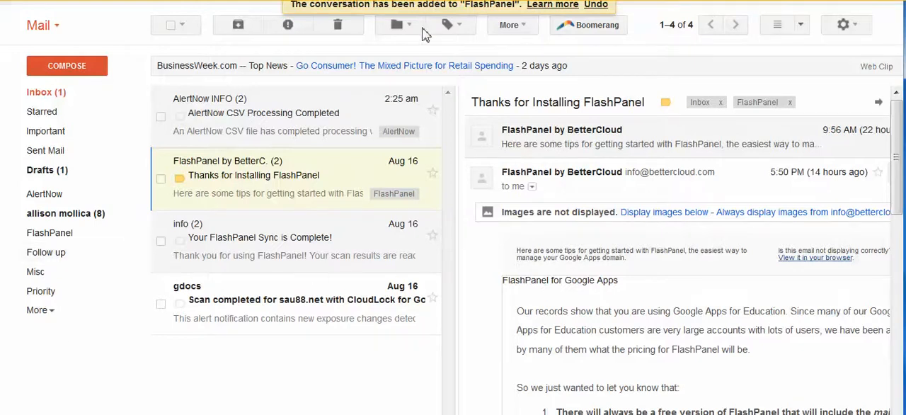
Step: Create a top-level label named Notifications in the label settings
{"action": "left_click", "coordinate": [460, 27]}
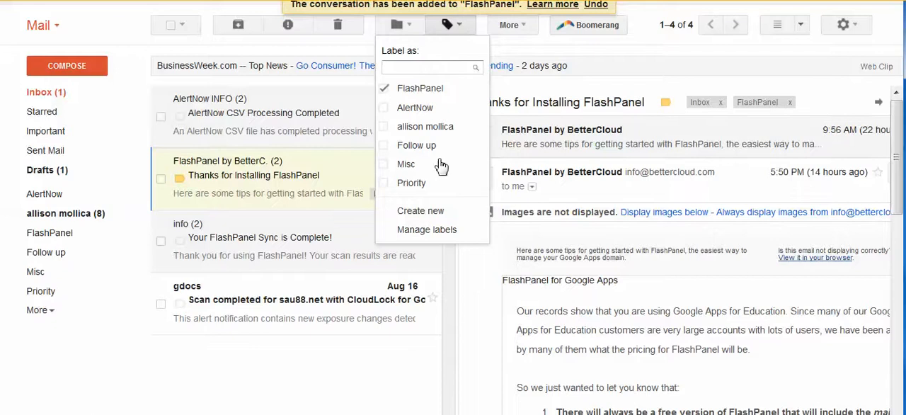
{"action": "left_click", "coordinate": [437, 230]}
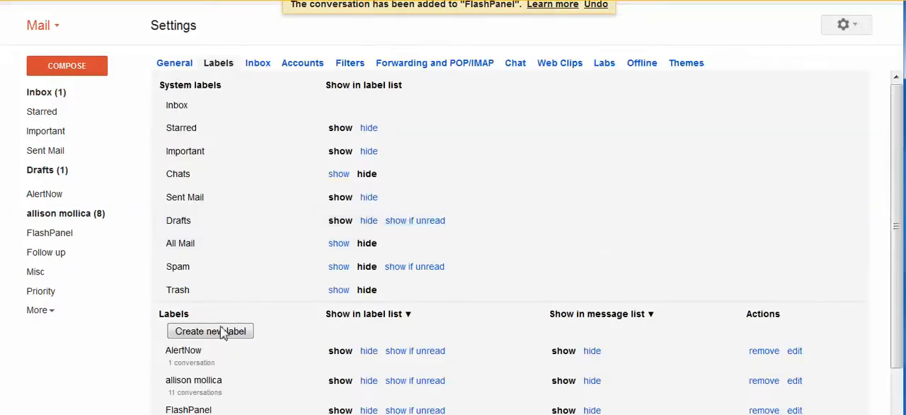
{"action": "left_click", "coordinate": [223, 339]}
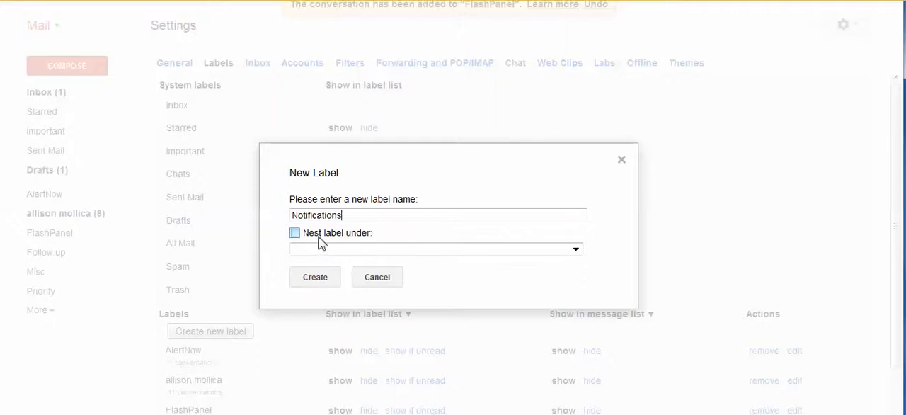
{"action": "left_click", "coordinate": [319, 283]}
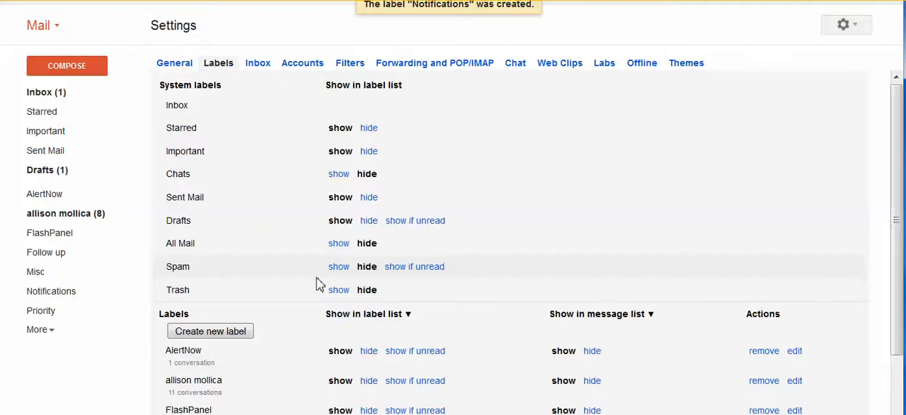
Step: Nest the existing AlertNow label under Notifications and save the change
{"action": "left_click_drag", "start_coordinate": [899, 125], "coordinate": [900, 214]}
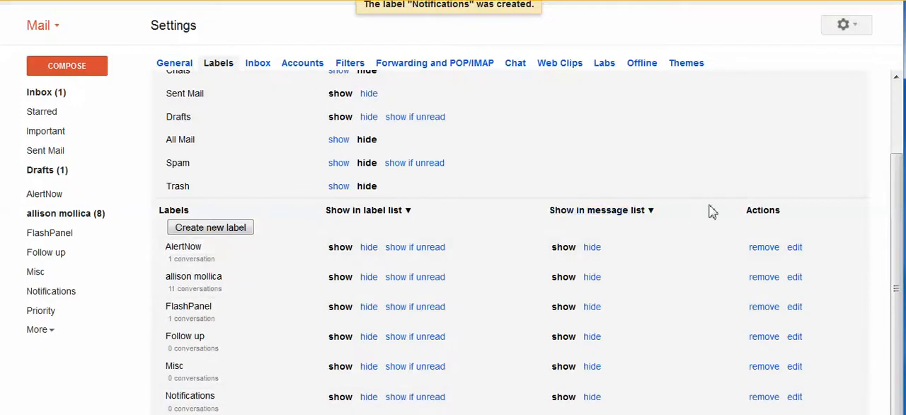
{"action": "left_click", "coordinate": [795, 250]}
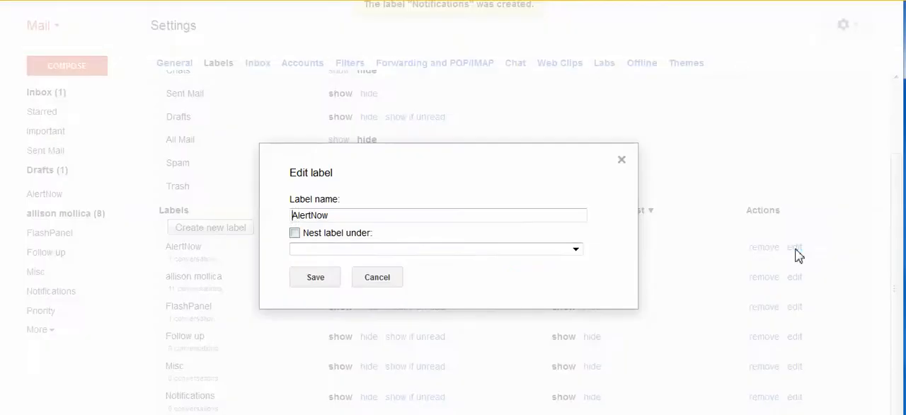
{"action": "left_click", "coordinate": [294, 233]}
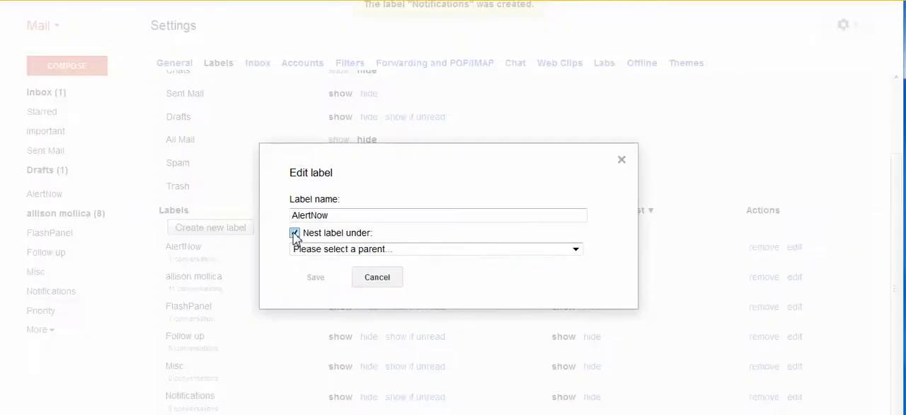
{"action": "left_click", "coordinate": [315, 252]}
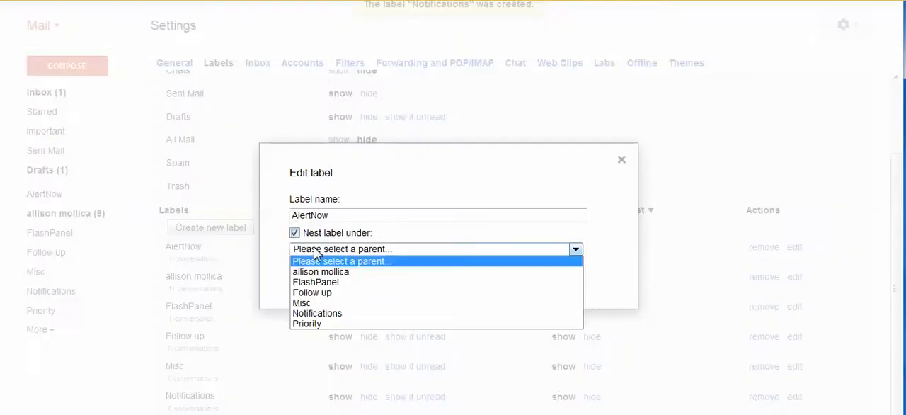
{"action": "left_click", "coordinate": [319, 313]}
{"action": "left_click", "coordinate": [320, 284]}
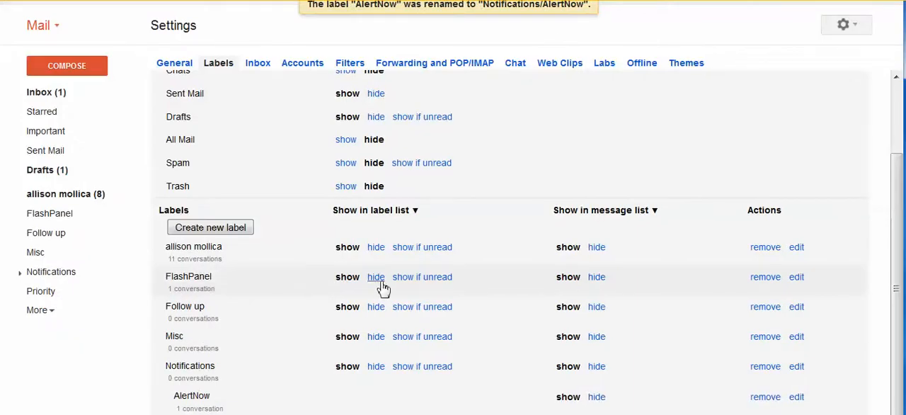
Step: Nest the existing FlashPanel label under Notifications and save the change
{"action": "left_click", "coordinate": [797, 278]}
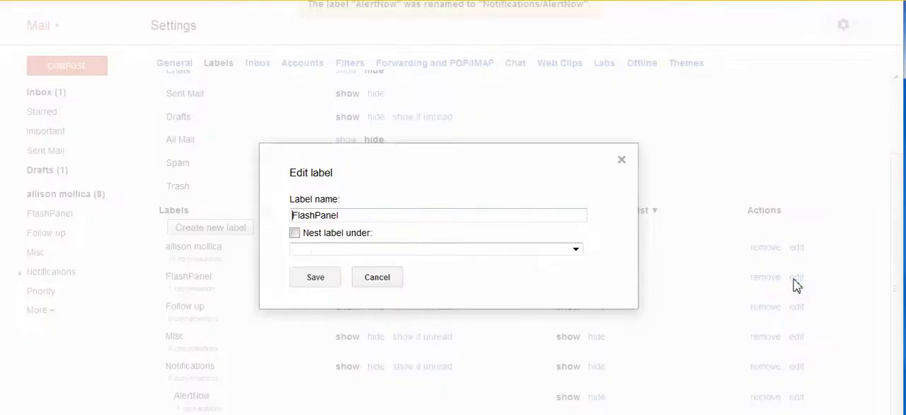
{"action": "left_click", "coordinate": [295, 234]}
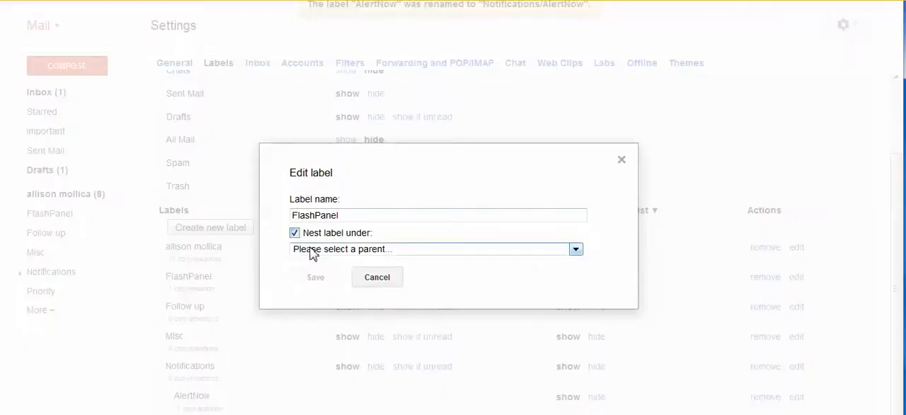
{"action": "left_click", "coordinate": [306, 249]}
{"action": "left_click", "coordinate": [316, 304]}
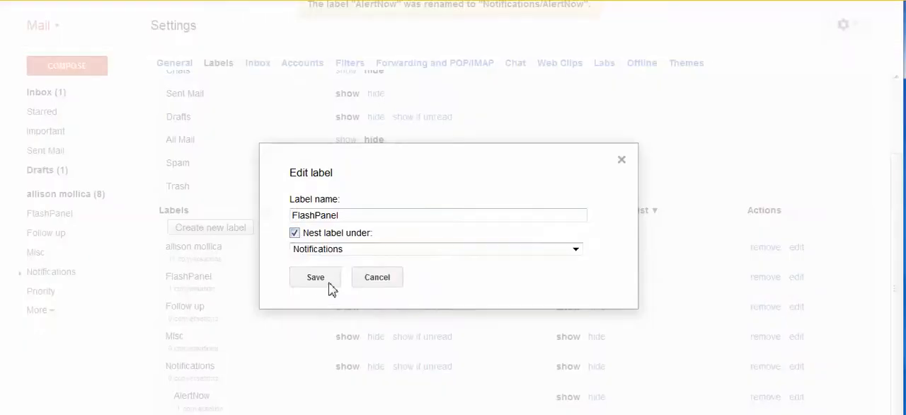
{"action": "left_click", "coordinate": [316, 277]}
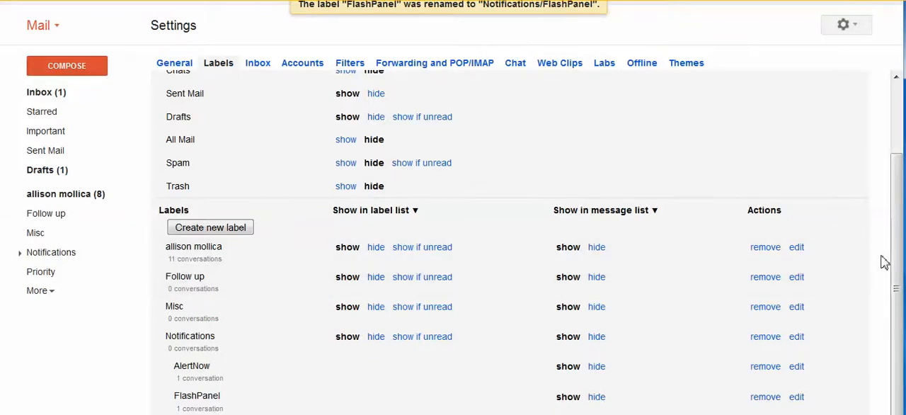
Step: Return to the inbox and apply a new label named Cloudlock, nested under Notifications, to the CloudLock scan conversation
{"action": "left_click_drag", "start_coordinate": [897, 283], "coordinate": [896, 213]}
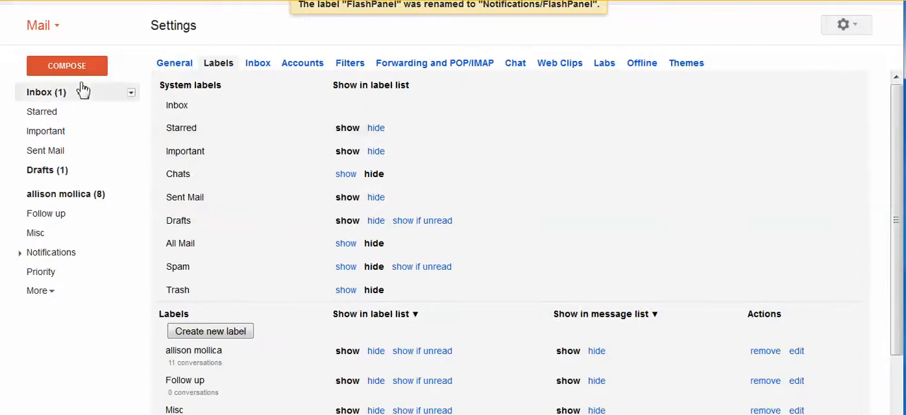
{"action": "left_click", "coordinate": [45, 93]}
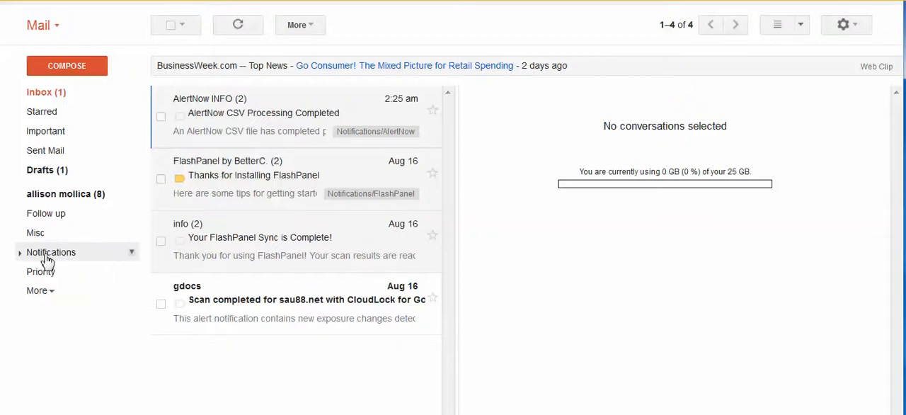
{"action": "left_click", "coordinate": [281, 317]}
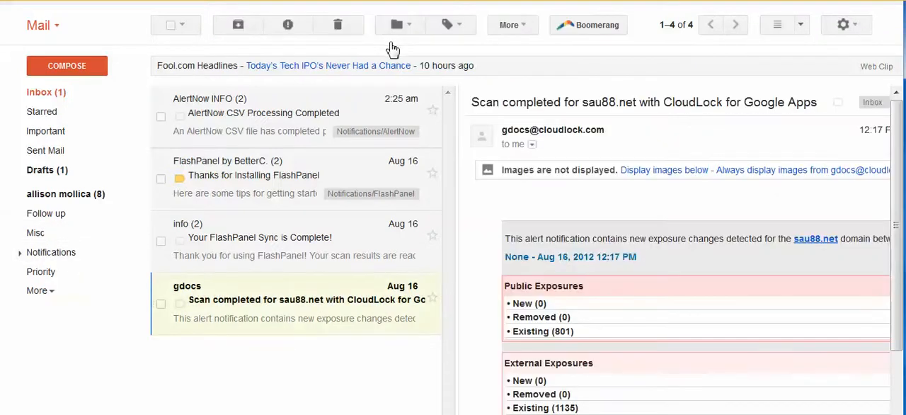
{"action": "left_click", "coordinate": [459, 25]}
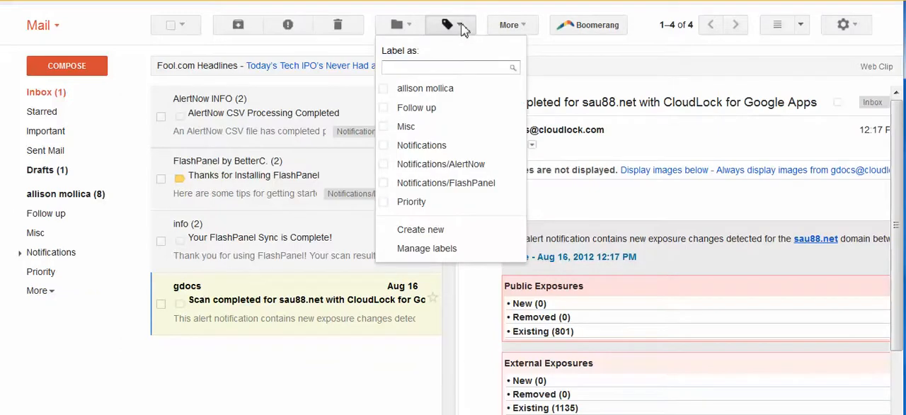
{"action": "type", "text": "Cloudlock"}
{"action": "left_click", "coordinate": [482, 87]}
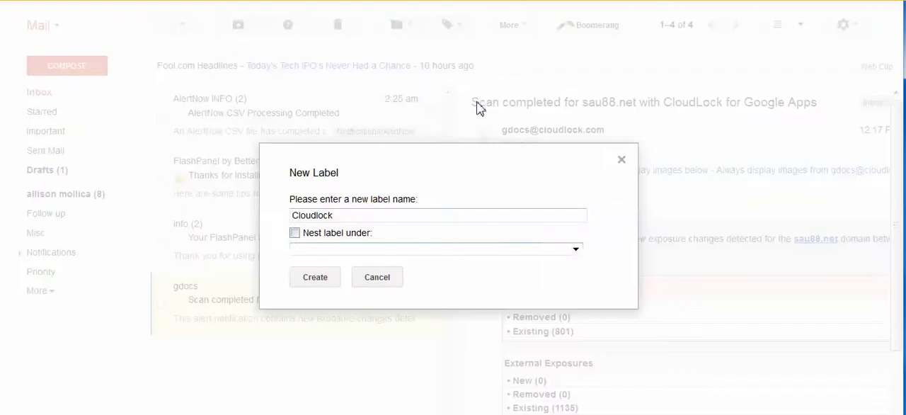
{"action": "left_click", "coordinate": [294, 233]}
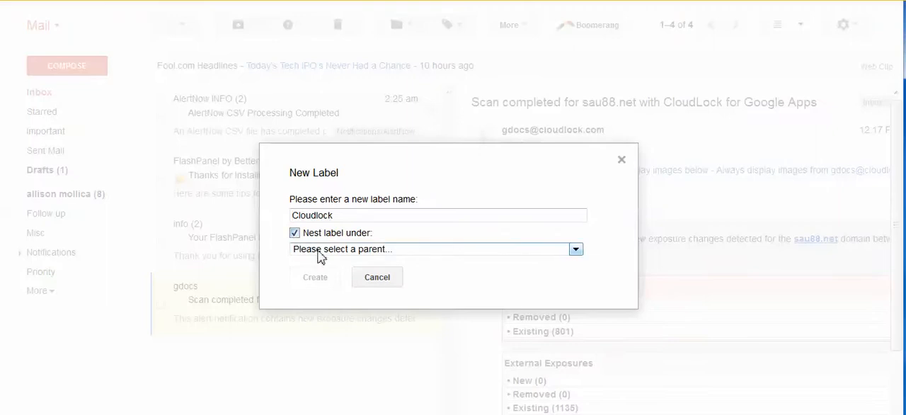
{"action": "left_click", "coordinate": [318, 252]}
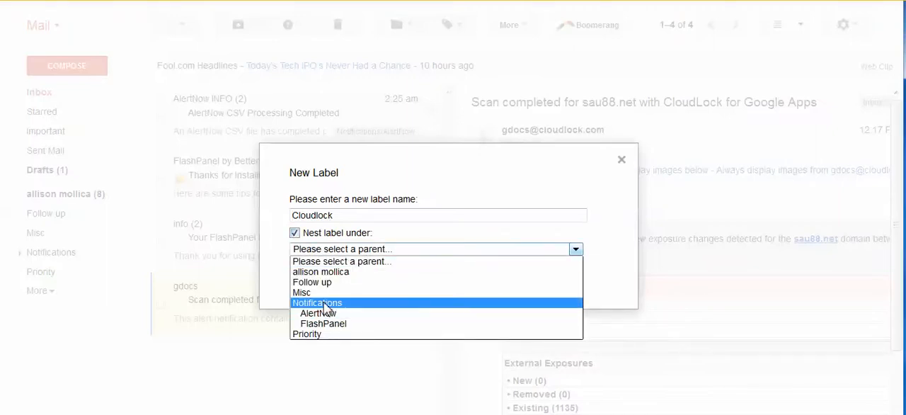
{"action": "left_click", "coordinate": [322, 304]}
{"action": "left_click", "coordinate": [318, 281]}
{"action": "left_click", "coordinate": [317, 281]}
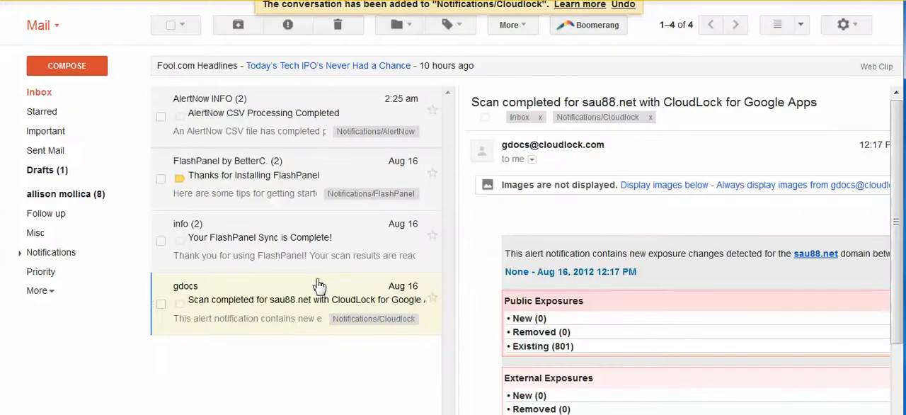
Step: Open the Notifications label and expand its nested labels in the label list
{"action": "left_click", "coordinate": [50, 256]}
{"action": "left_click", "coordinate": [21, 255]}
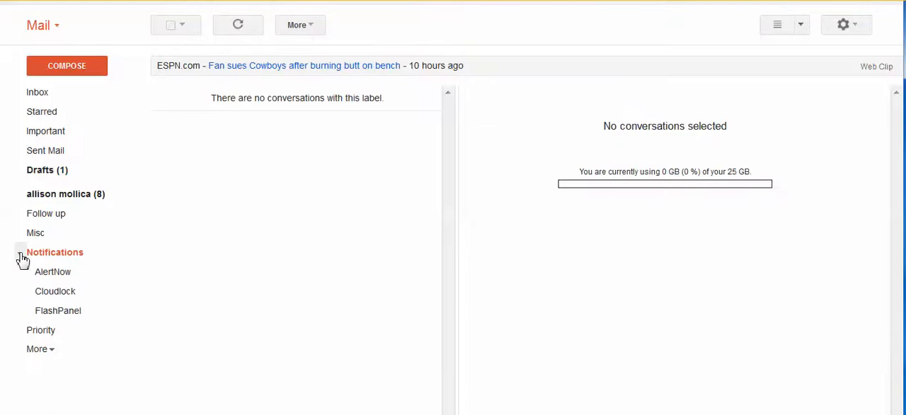
Step: Open the AlertNow label nested under Notifications and set its label color to dark green
{"action": "left_click", "coordinate": [53, 272]}
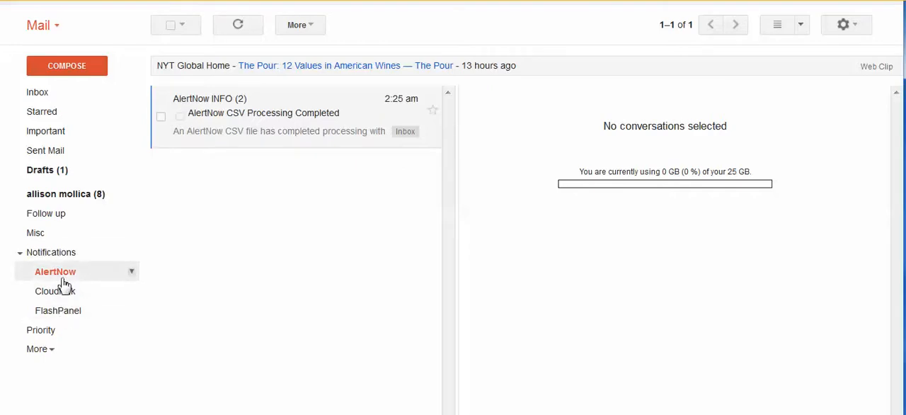
{"action": "left_click", "coordinate": [132, 274]}
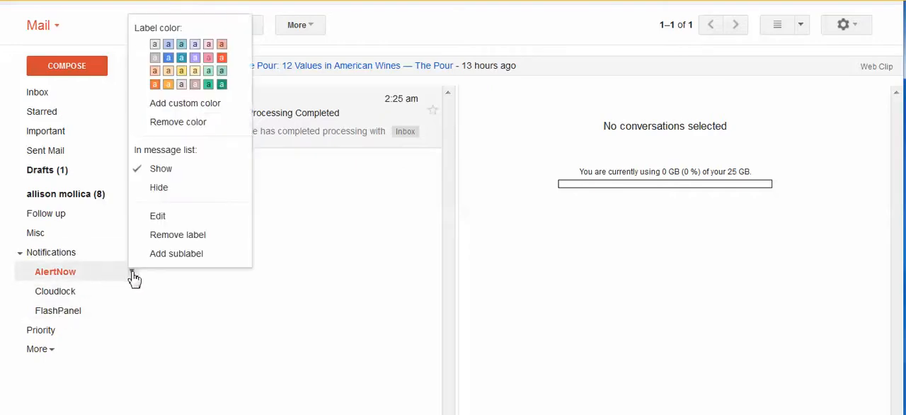
{"action": "left_click", "coordinate": [221, 84]}
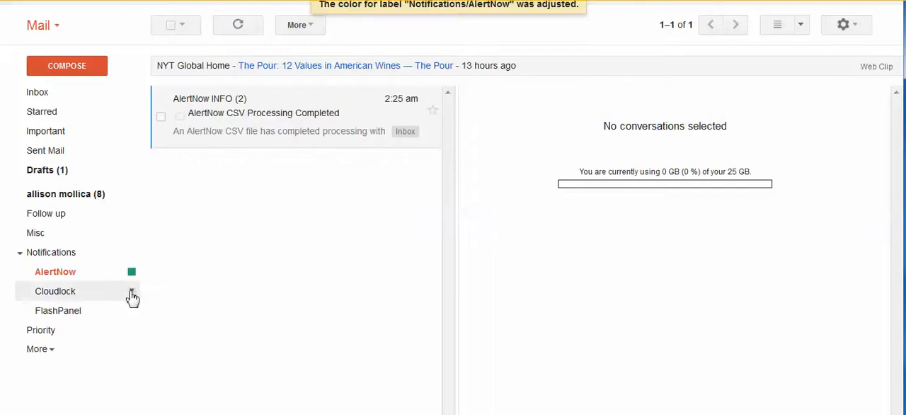
Step: Set the Cloudlock label's color to light purple and the FlashPanel label's color to blue
{"action": "left_click", "coordinate": [131, 291]}
{"action": "left_click", "coordinate": [195, 78]}
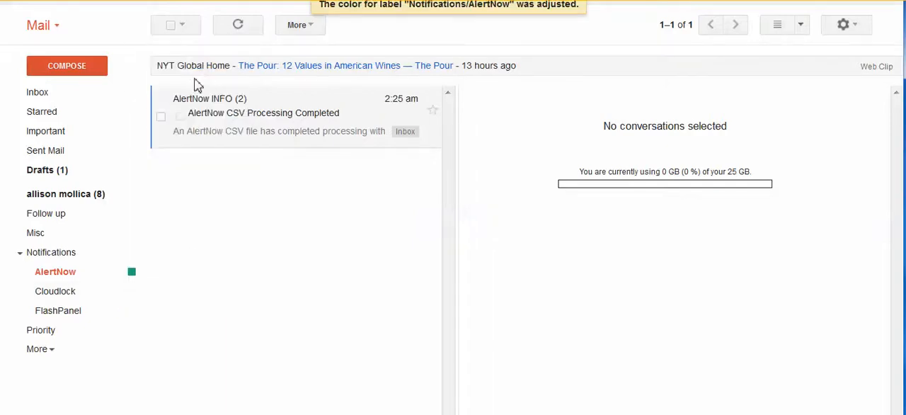
{"action": "left_click", "coordinate": [132, 312]}
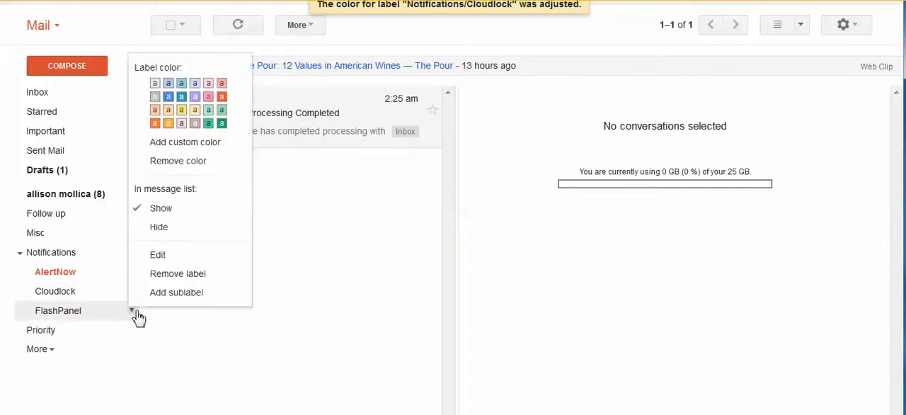
{"action": "left_click", "coordinate": [168, 98]}
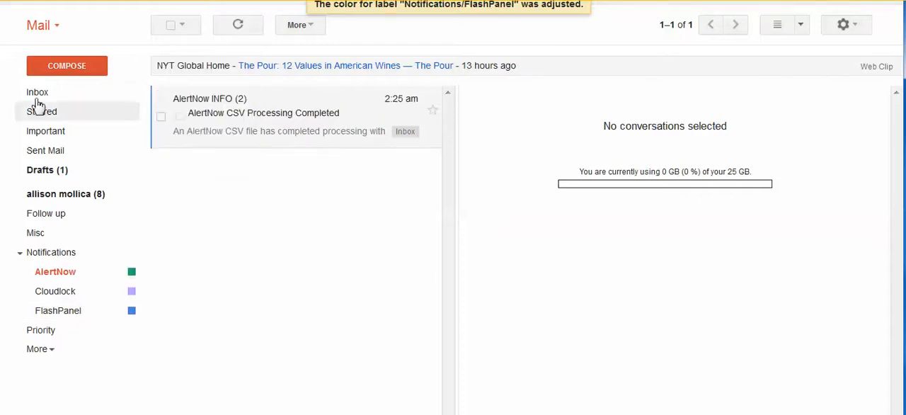
Step: Return to the inbox and collapse the nested labels under Notifications in the label list
{"action": "left_click", "coordinate": [42, 92]}
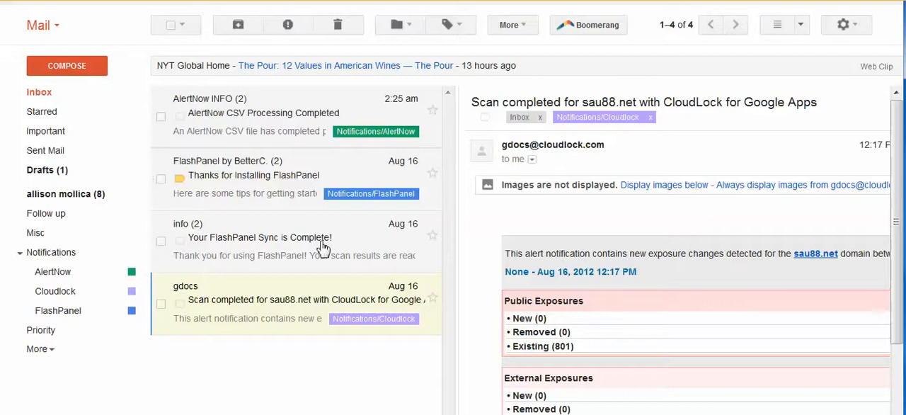
{"action": "left_click", "coordinate": [20, 255]}
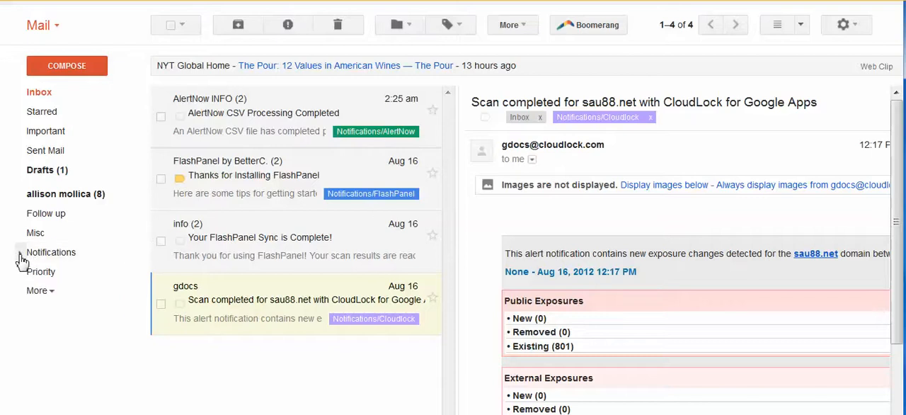
{"action": "left_click", "coordinate": [20, 255]}
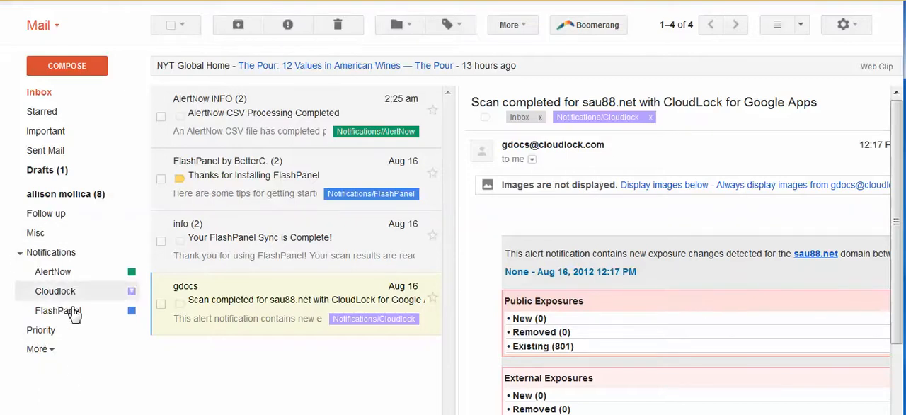
{"action": "left_click", "coordinate": [20, 256]}
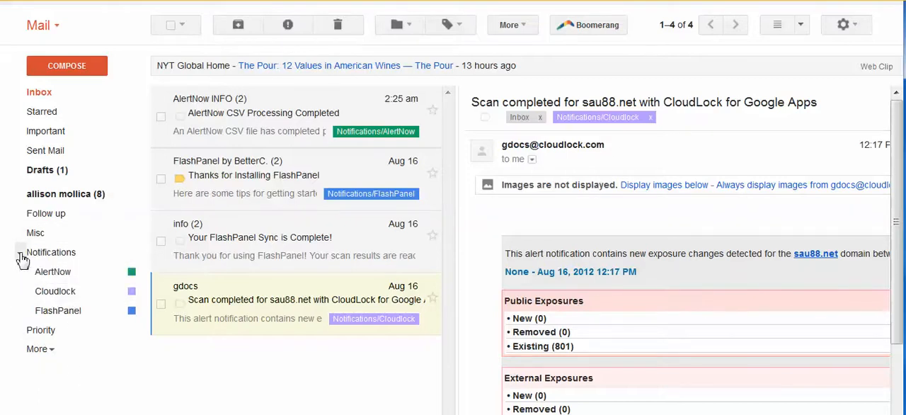
{"action": "left_click", "coordinate": [21, 256]}
{"action": "left_click", "coordinate": [20, 254]}
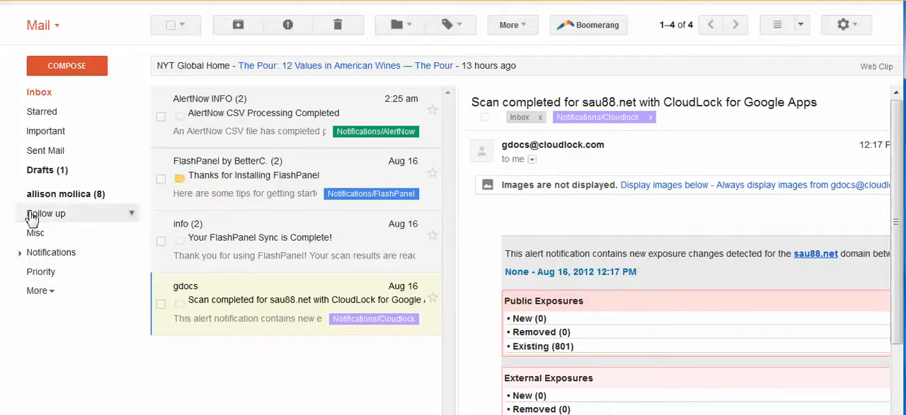
Step: View the color and label-list visibility options of the Notifications label and close them without changing anything
{"action": "left_click", "coordinate": [134, 253]}
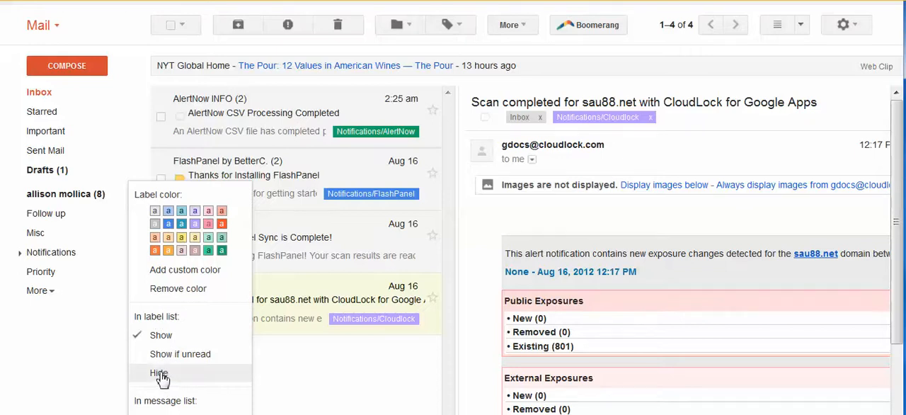
{"action": "left_click", "coordinate": [340, 365]}
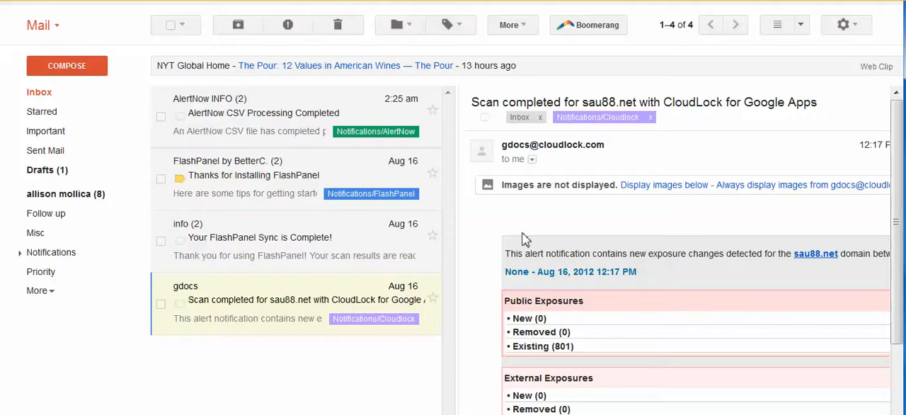
Step: Open the label management settings and review the custom labels with their show, hide, remove and edit options
{"action": "left_click", "coordinate": [460, 32]}
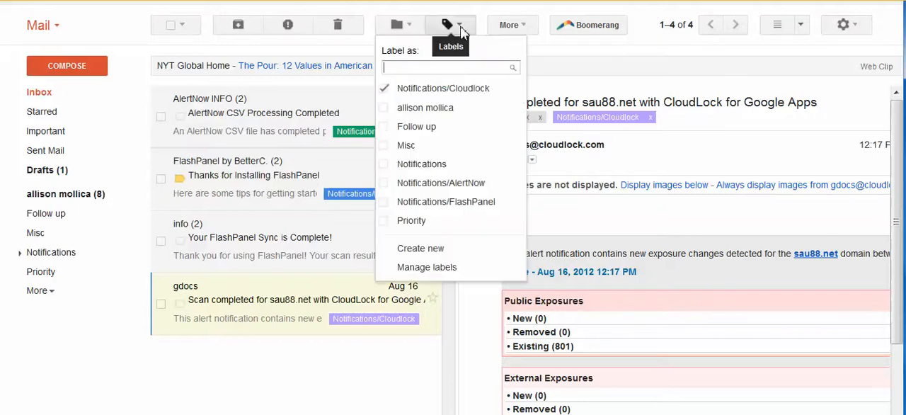
{"action": "left_click", "coordinate": [436, 268]}
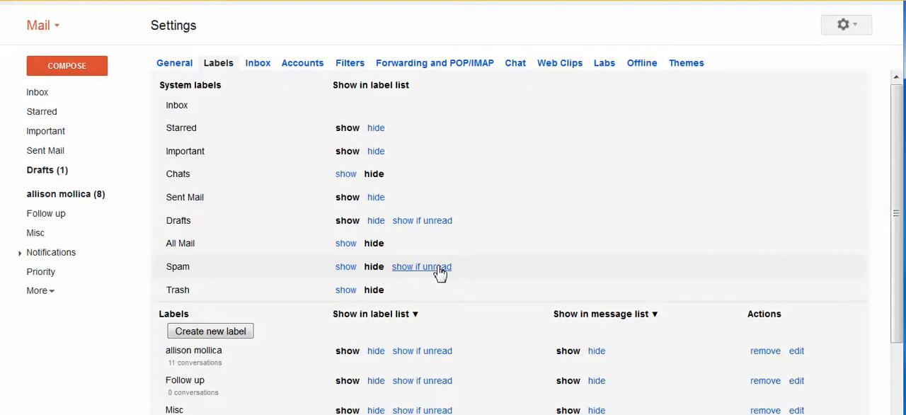
{"action": "left_click_drag", "start_coordinate": [898, 116], "coordinate": [902, 175]}
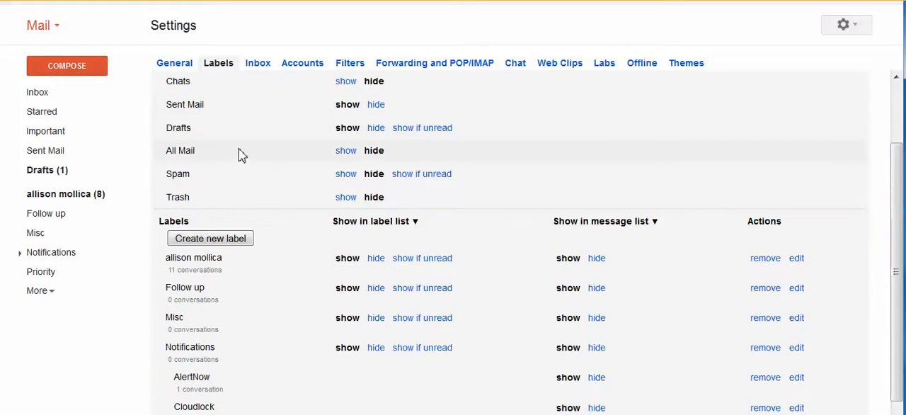